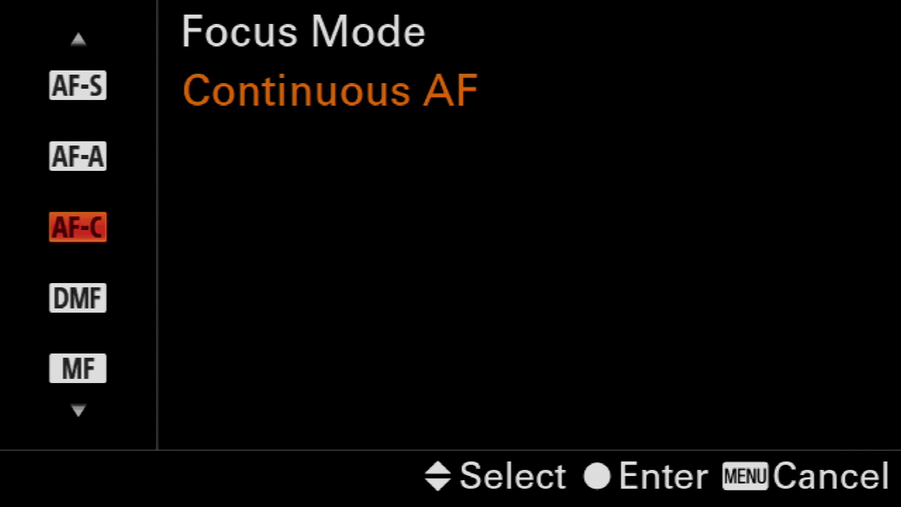
Confirm AF-C as the focus mode and return to the 1/1000, F4.0 shooting display
key("Return")
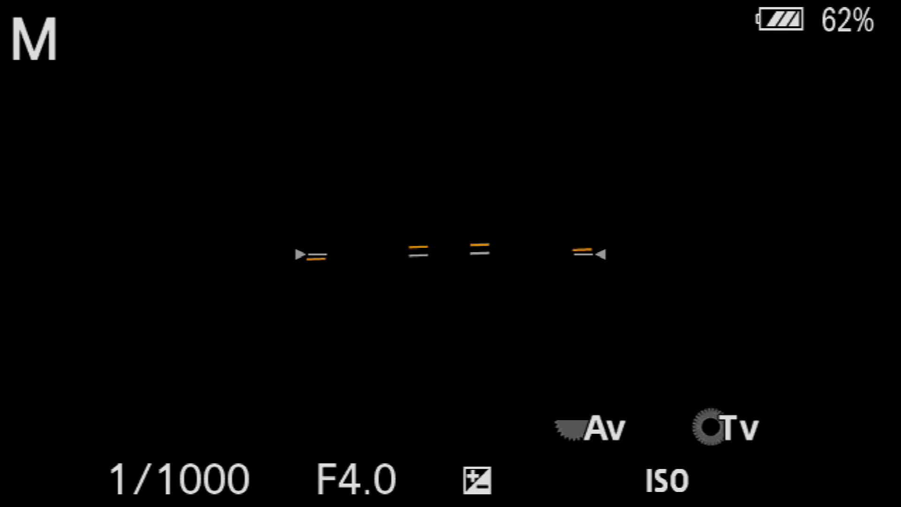
Browse the Setup pages through Setup7, ending on Quality/Image Size1 (RAW & JPEG, L: 24M)
key("Menu")
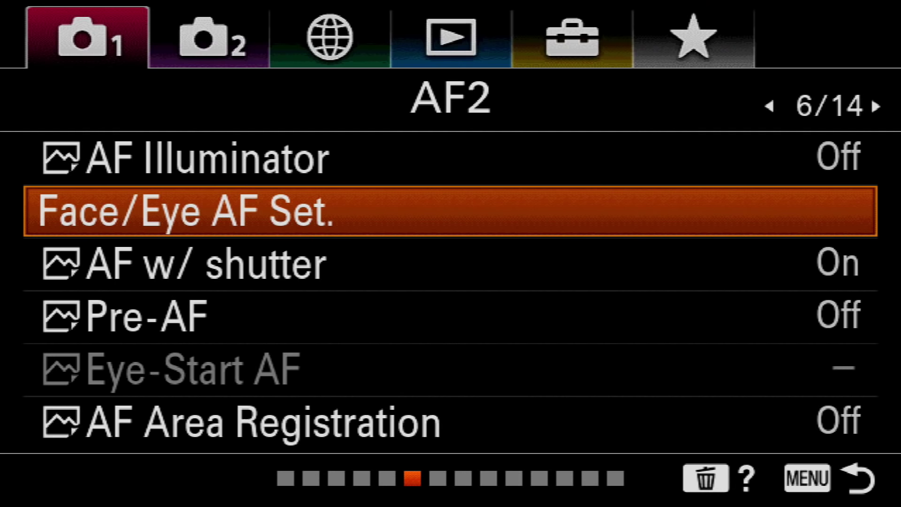
key("Up")
key("Up")
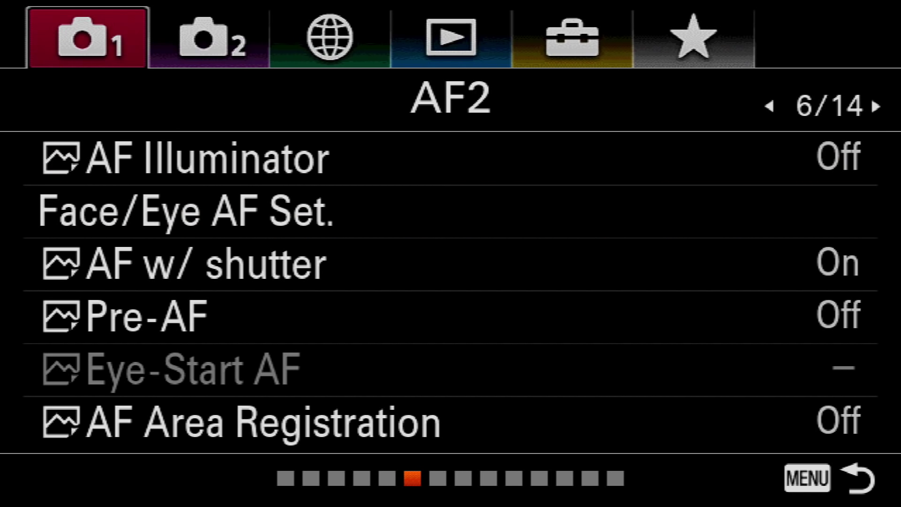
key("Right")
key("Right")
key("Right")
key("Right")
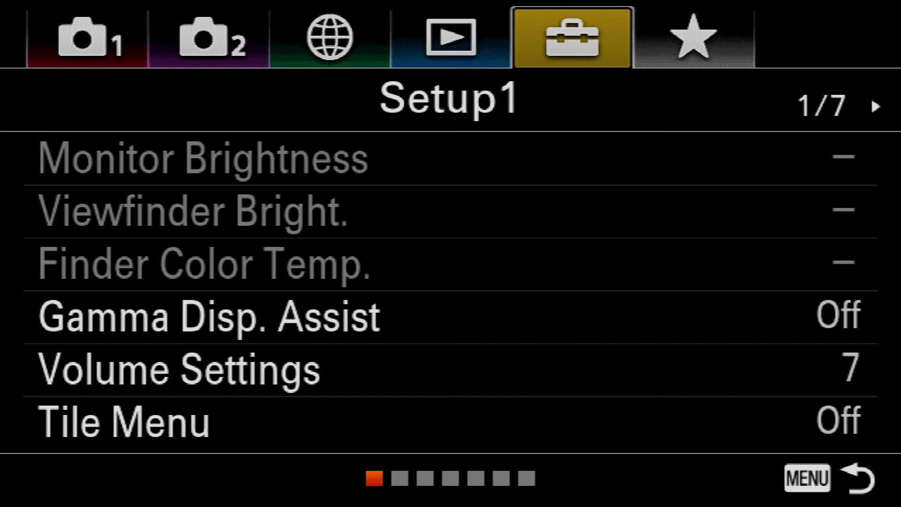
key("Down")
key("Right")
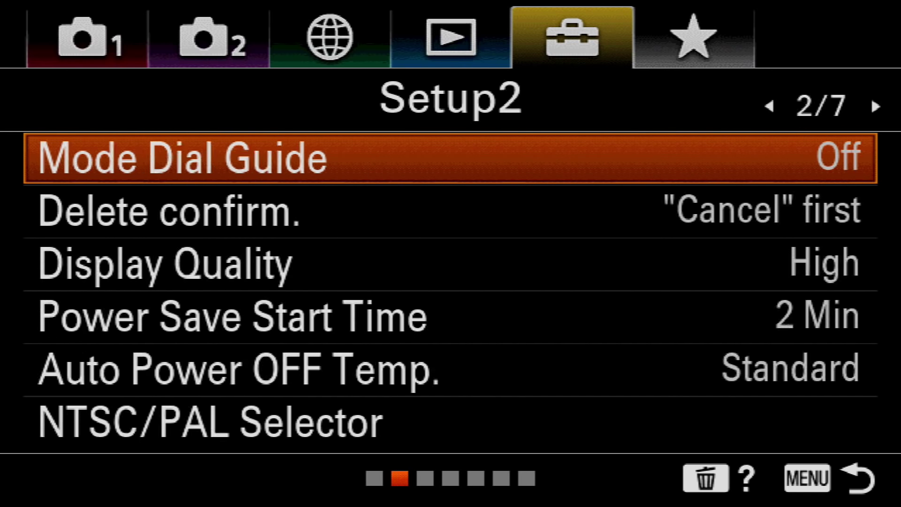
key("Right")
key("Right")
key("Right")
key("Right")
key("Right")
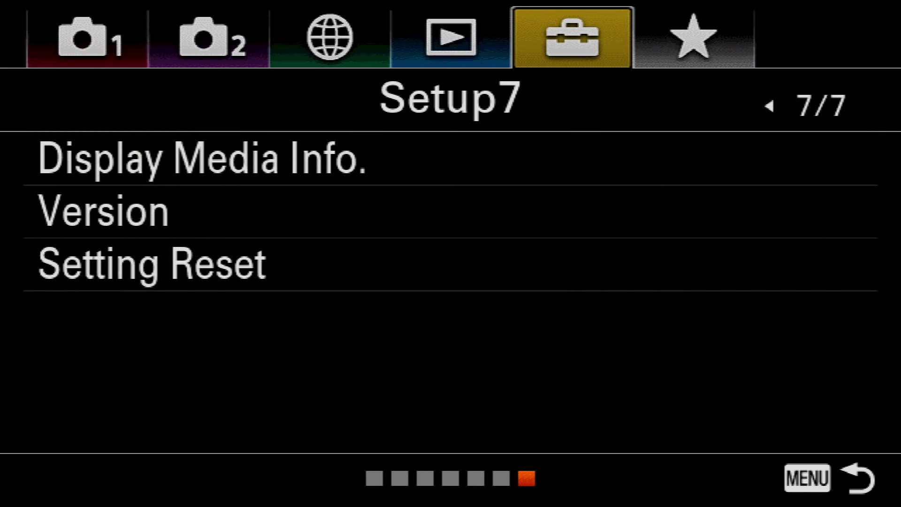
key("Left")
key("Left")
key("Left")
key("Left")
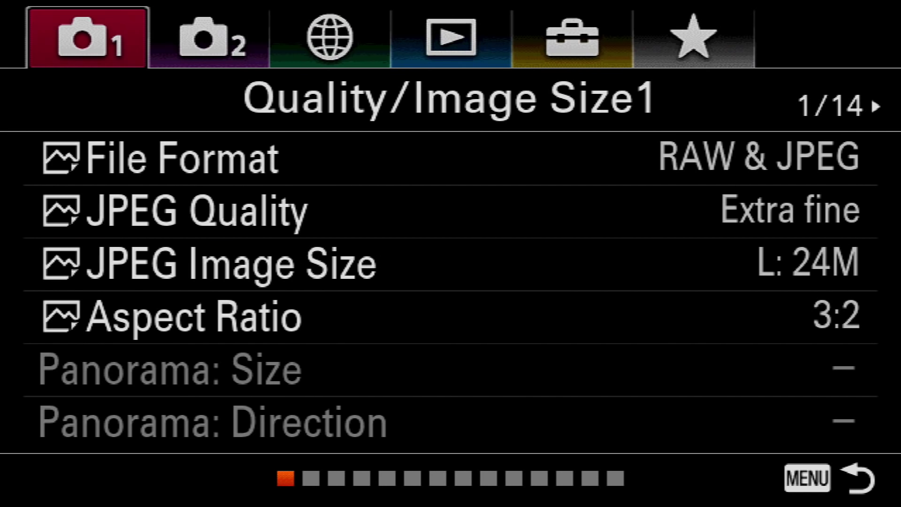
Go to the AF2 page and open Face/Eye AF Set
key("Down")
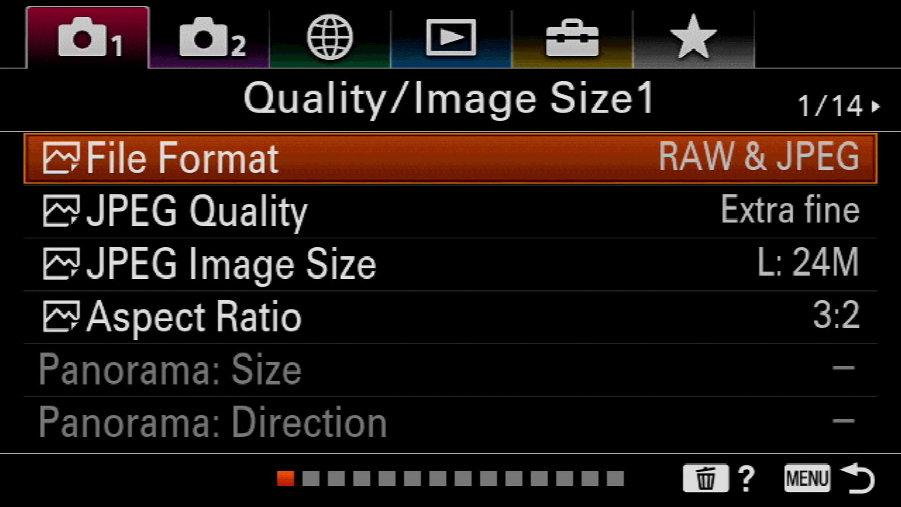
key("Right")
key("Right")
key("Right")
key("Right")
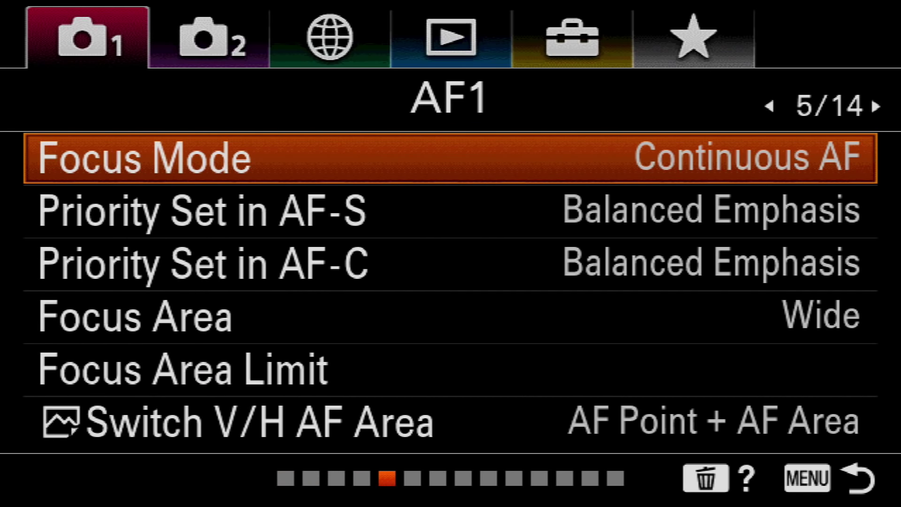
key("Right")
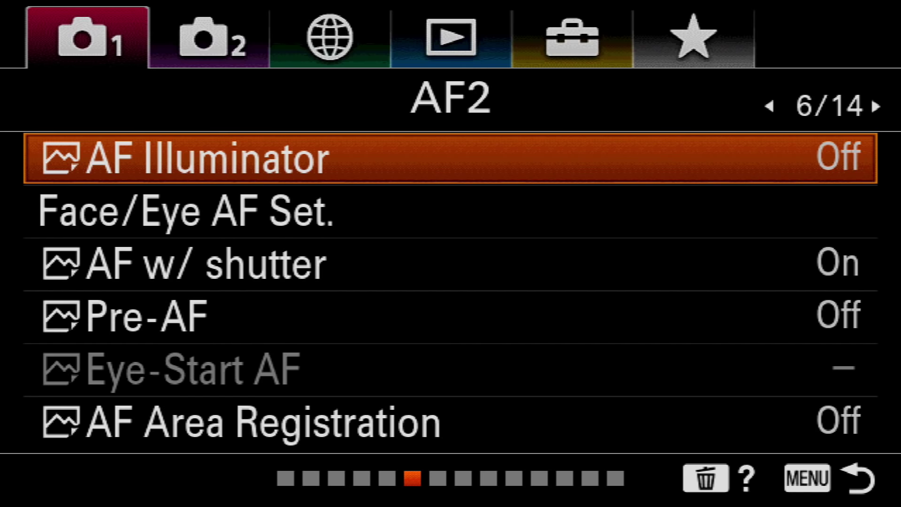
key("Down")
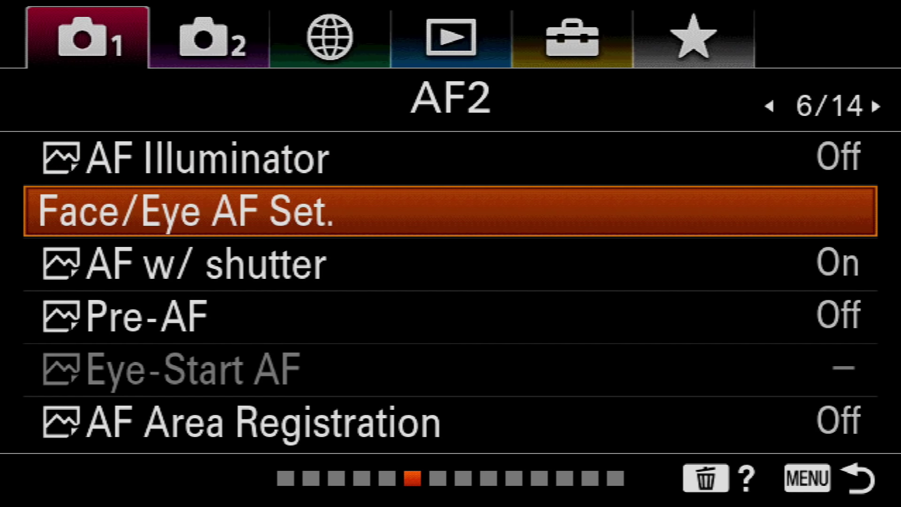
key("Return")
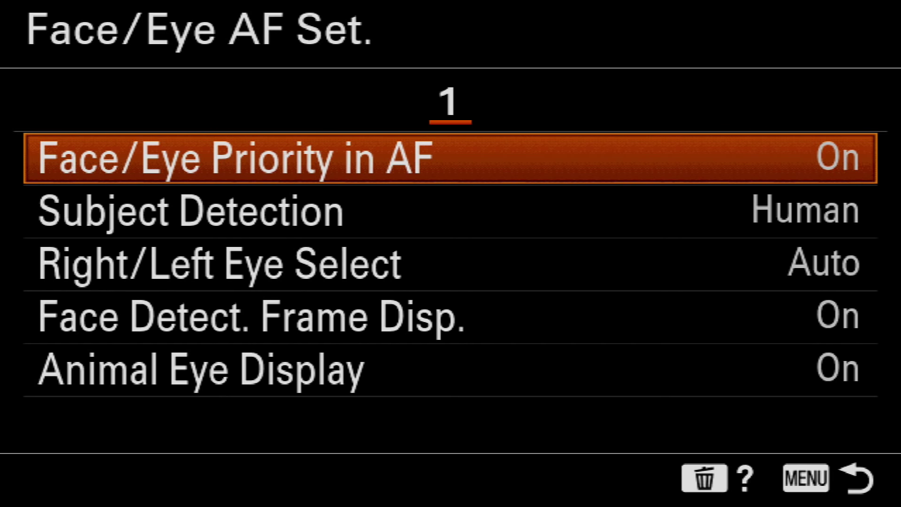
Check Face/Eye Priority in AF is On, then highlight Animal under Subject Detection
key("Return")
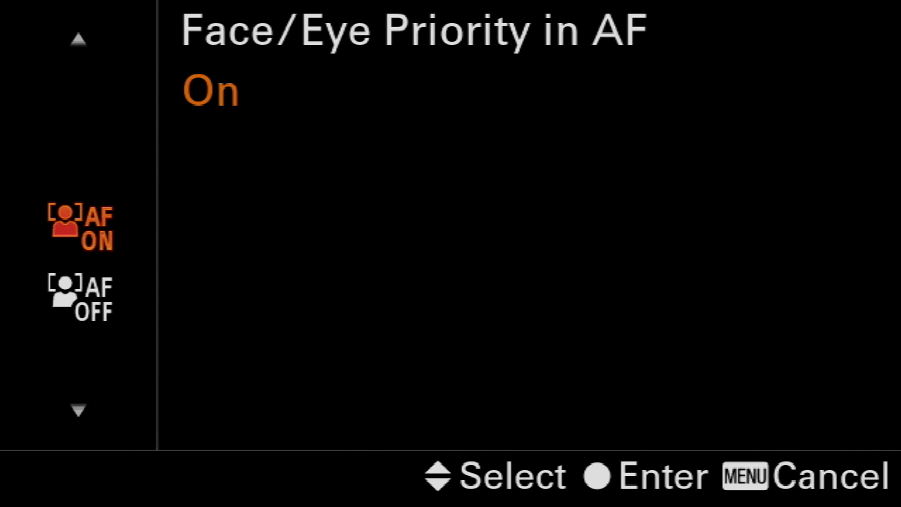
key("Return")
key("Escape")
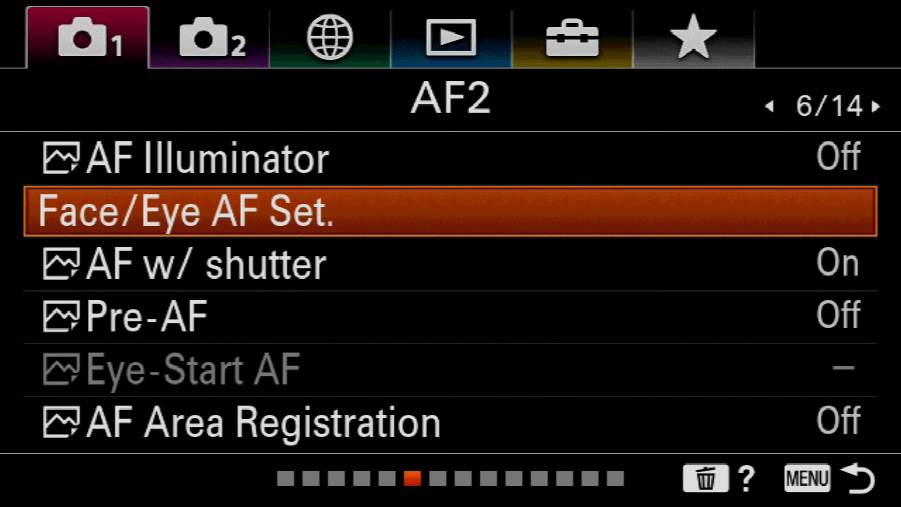
key("Return")
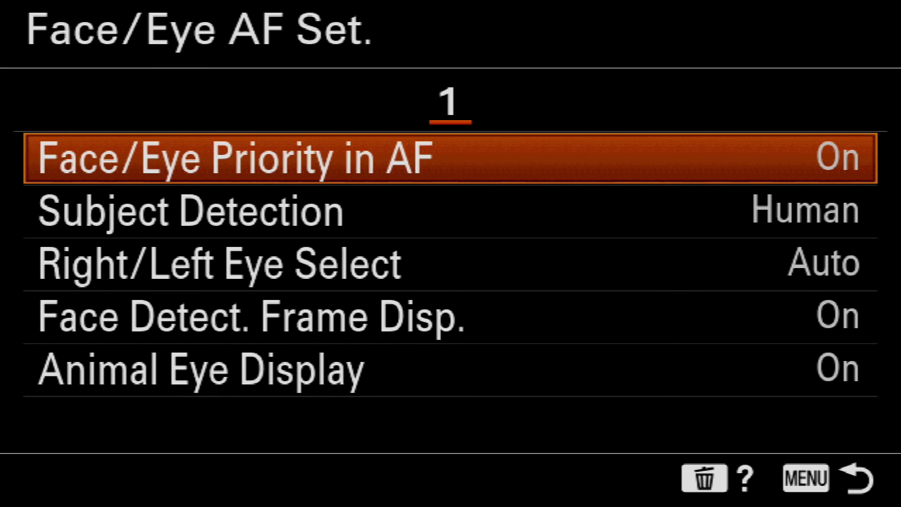
key("Down")
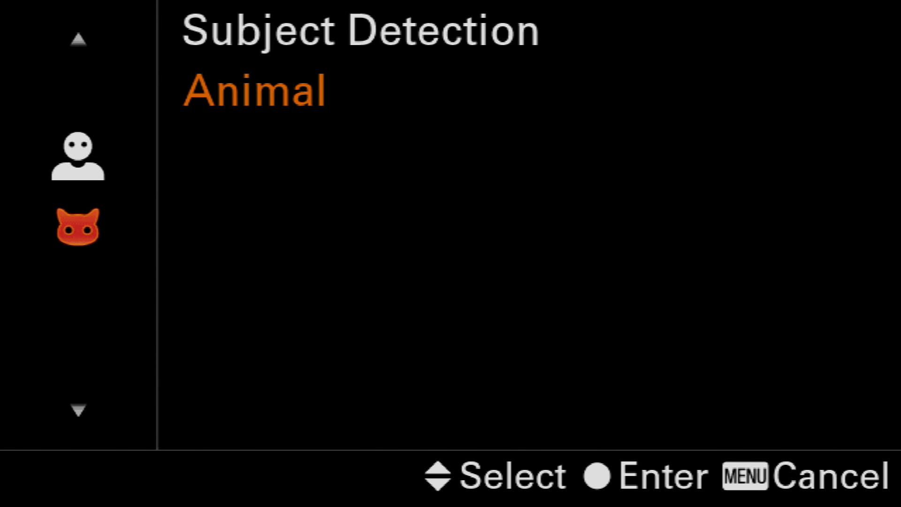
Confirm Animal for Subject Detection and reopen Face/Eye AF Set. from the AF2 page
key("Return")
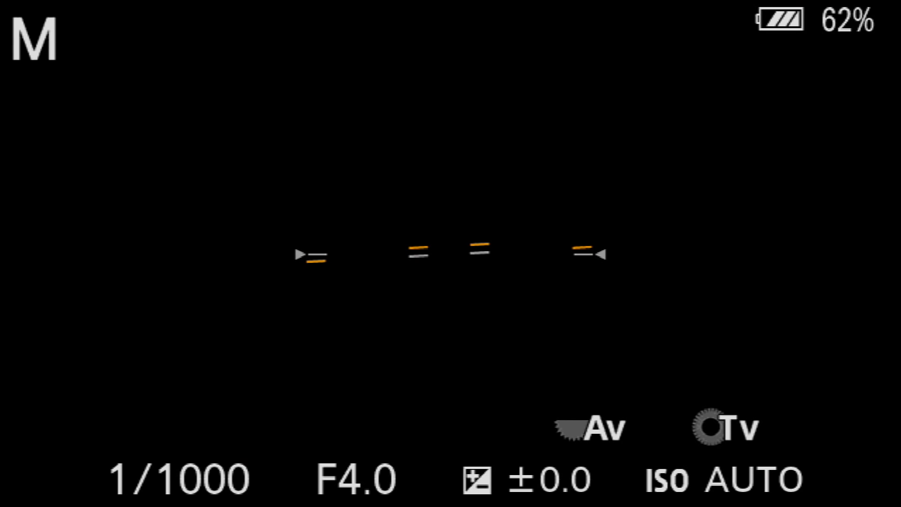
key("Menu")
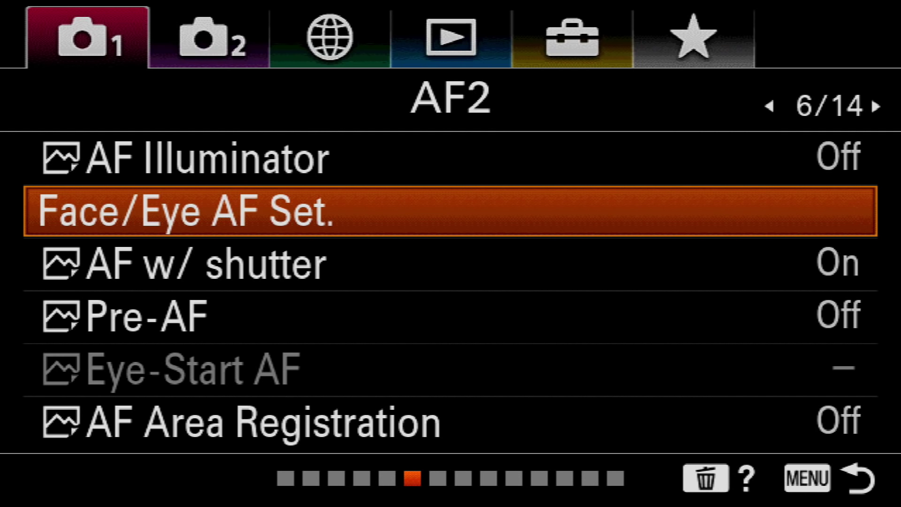
key("Return")
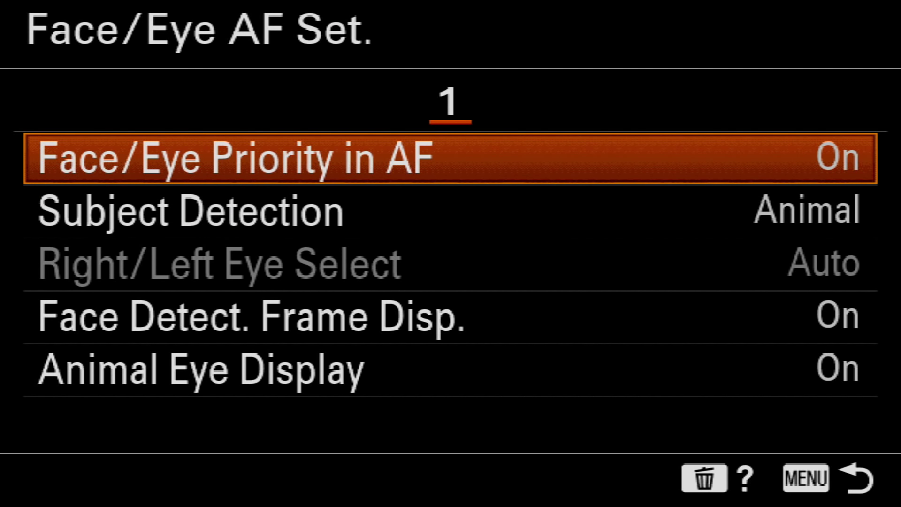
Open the Animal Eye Display setting and highlight its Off choice
key("Down")
key("Down")
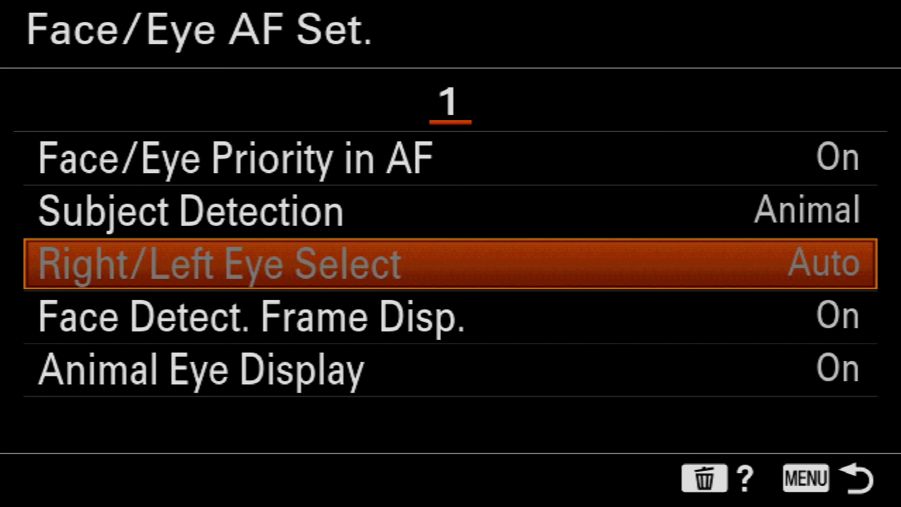
key("Down")
key("Down")
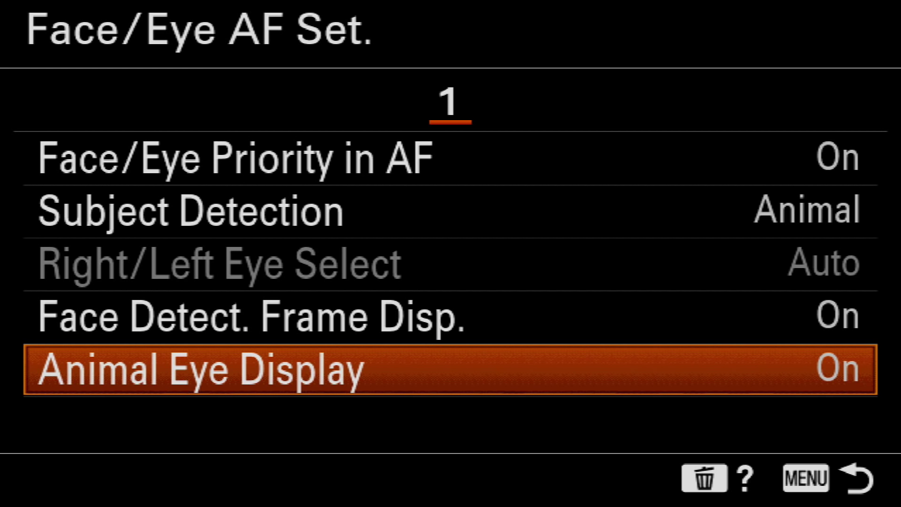
key("Return")
key("Down")
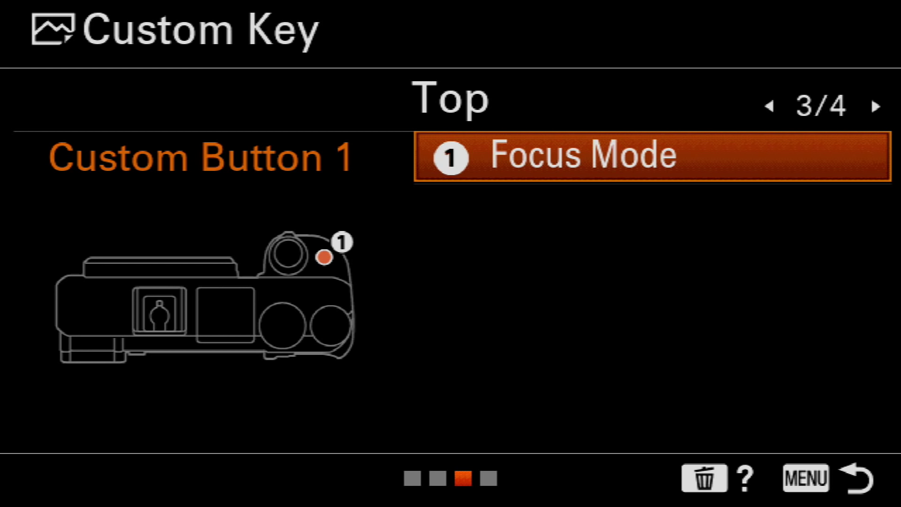
Assign Subject Detection from the AF3 group to Custom Button 1
key("Return")
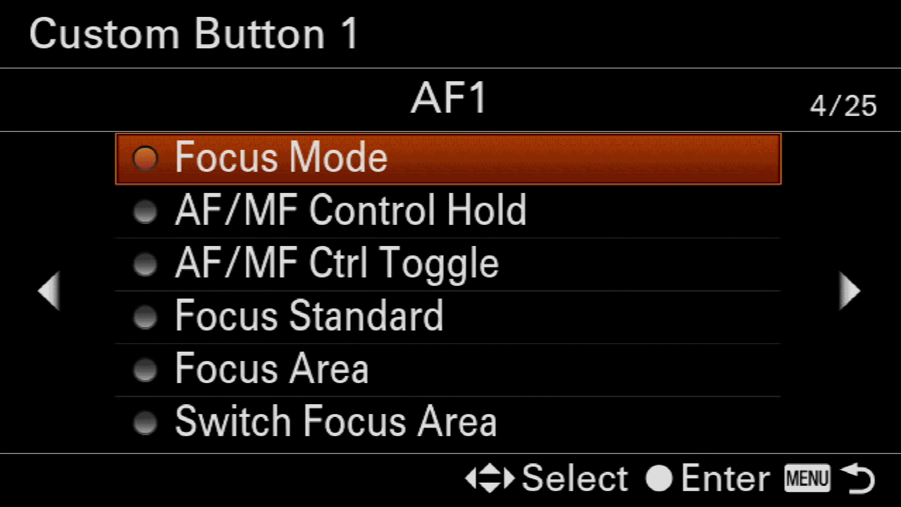
key("Right")
key("Right")
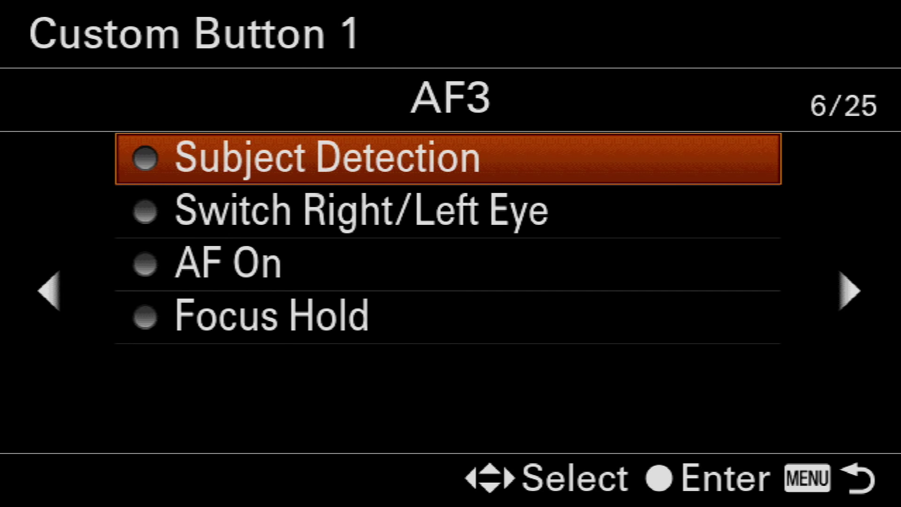
key("Return")
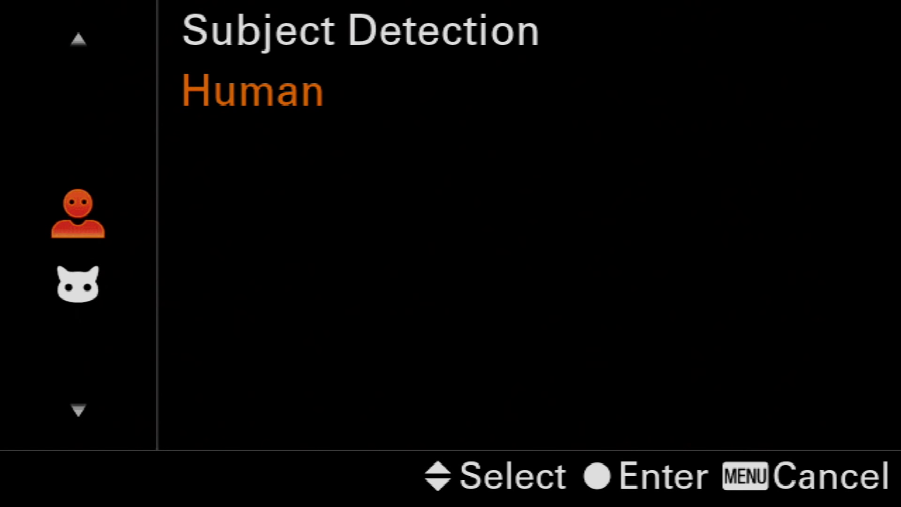
Switch subject detection from Human to Animal and focus on the dog's eye
key("Down")
key("Return")
key("space")
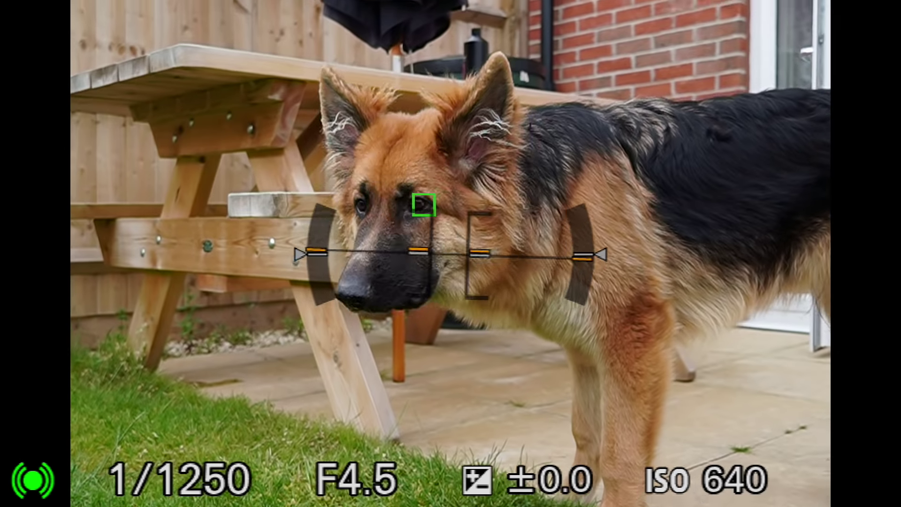